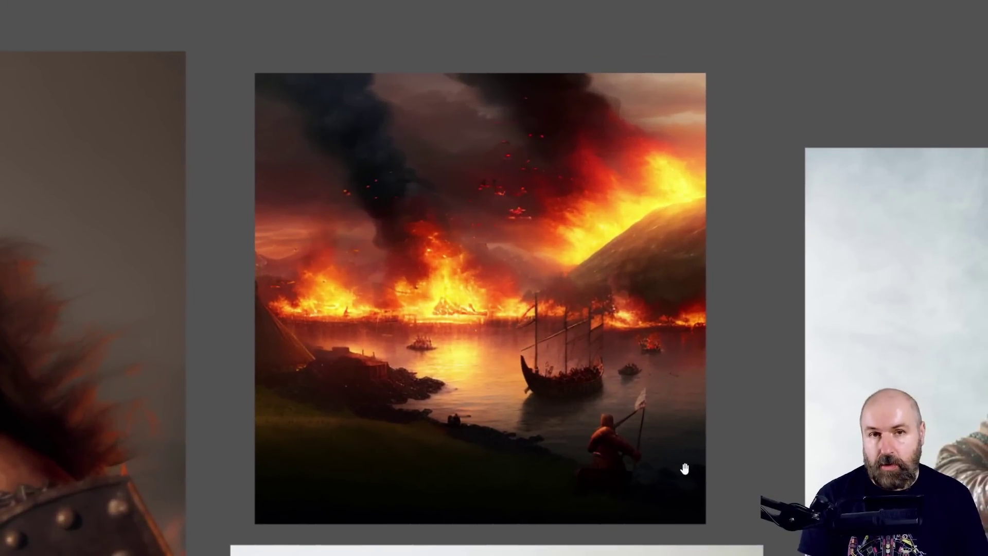
- Examine the burning harbour, screaming warrior and bald Viking source images, and the details of the warrior output merged from them
left_click_drag(627, 524, 624, 97)
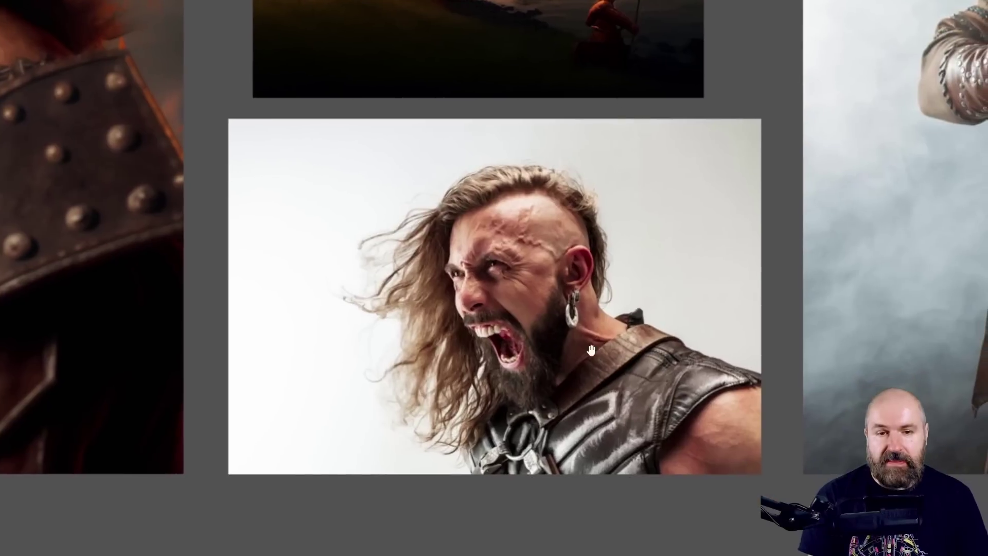
mouse_move(801, 214)
left_mouse_down()
mouse_move(642, 249)
mouse_move(278, 447)
left_mouse_up()
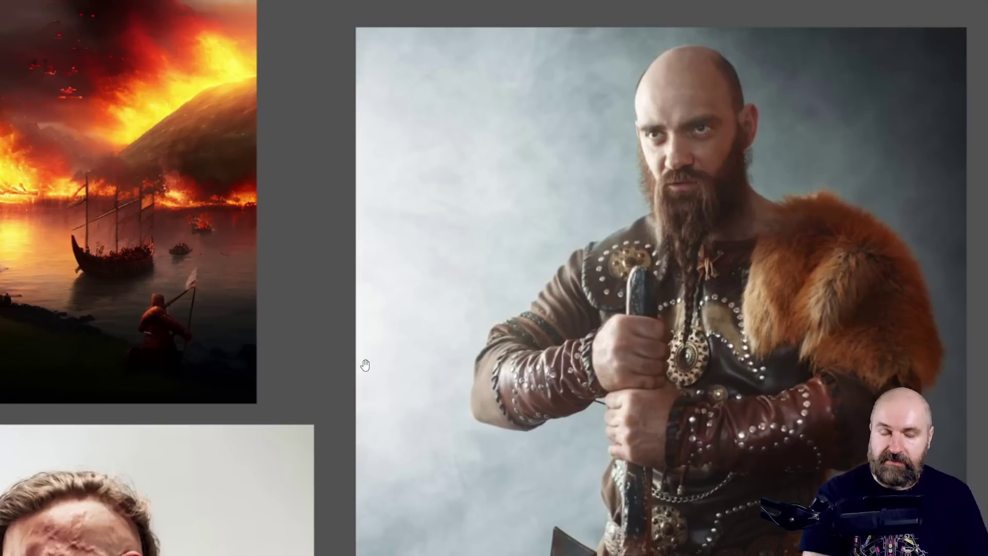
scroll(175, 386, "down", 5)
left_click_drag(196, 379, 251, 371)
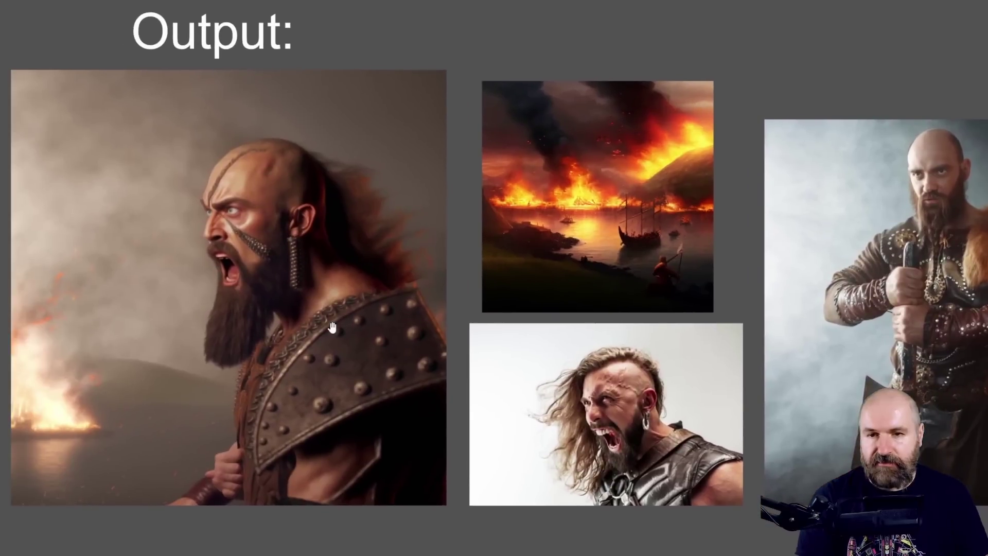
scroll(208, 289, "up", 3)
scroll(206, 304, "up", 3)
left_click_drag(205, 310, 412, 287)
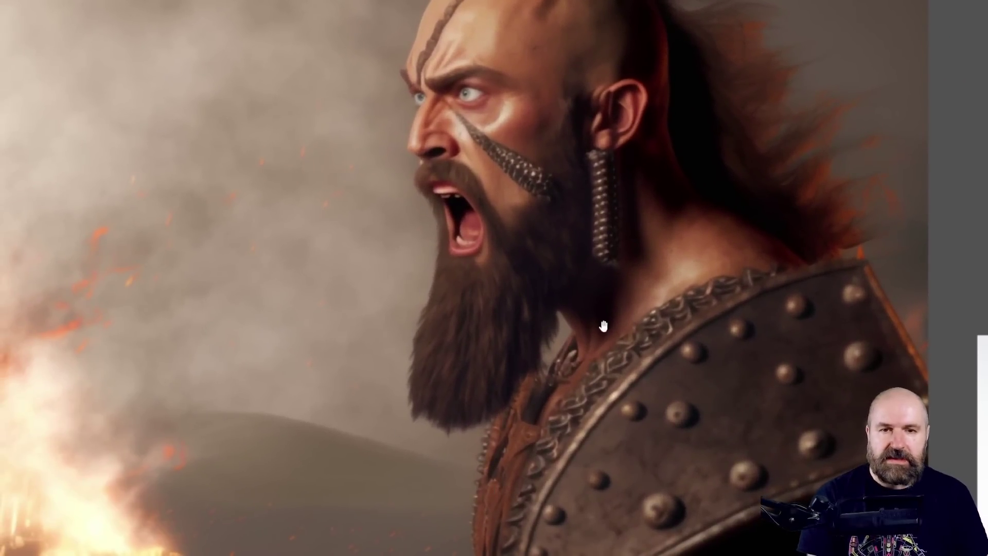
left_click_drag(558, 438, 563, 228)
left_click_drag(456, 308, 479, 339)
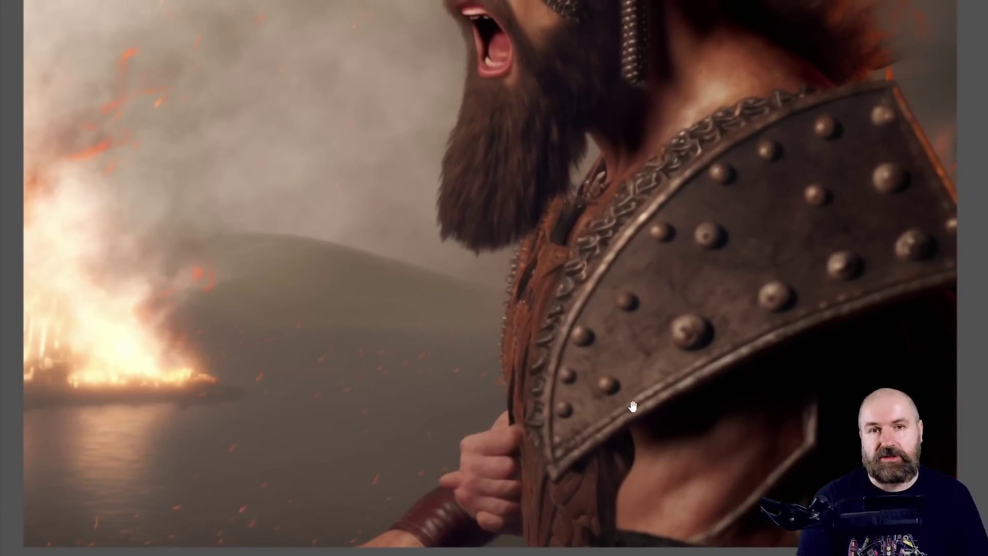
scroll(668, 379, "down", 5)
- Show the red-haired warrior example and compare its village and portrait source images with the merged output
key("Right")
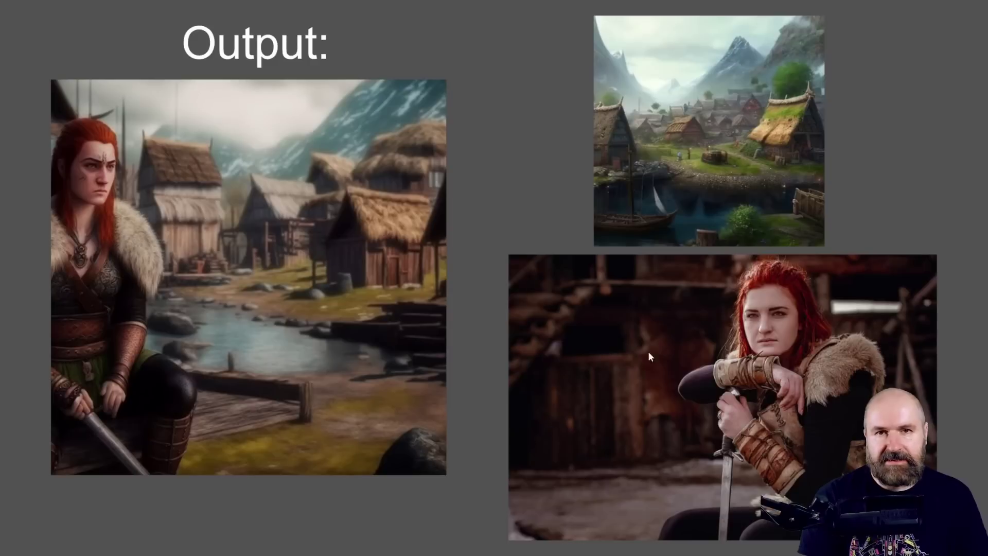
scroll(745, 131, "up", 1)
scroll(746, 132, "up", 5)
left_click_drag(696, 132, 637, 280)
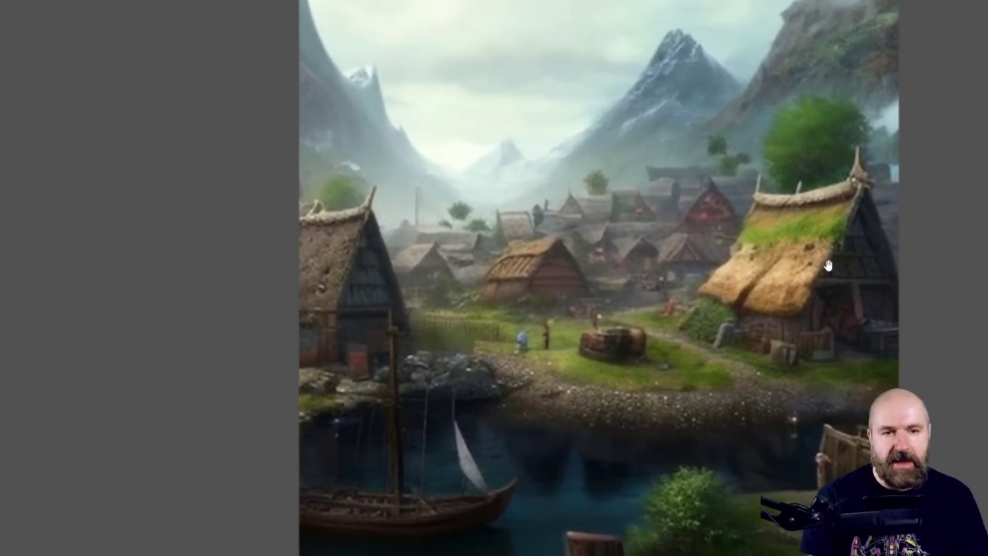
key("Right")
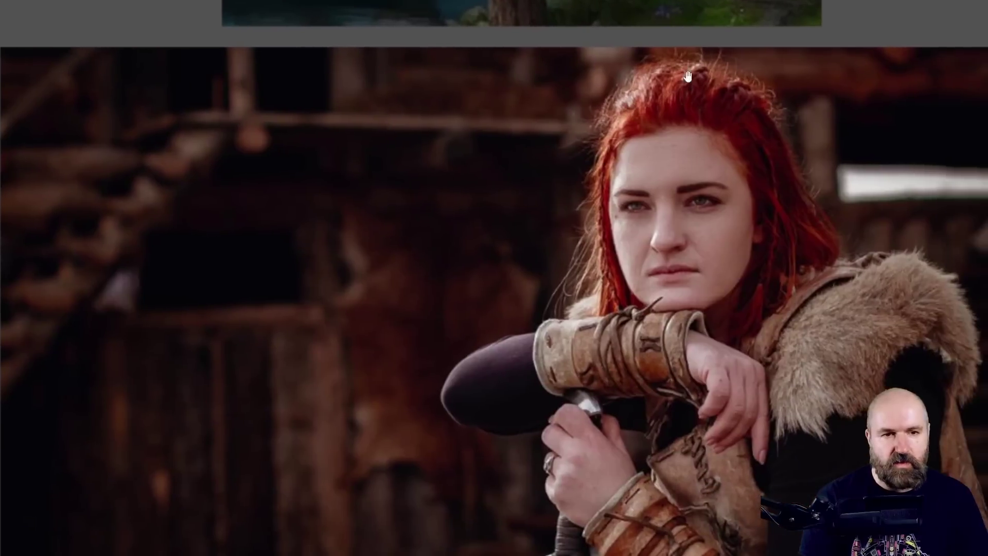
left_click_drag(614, 326, 568, 234)
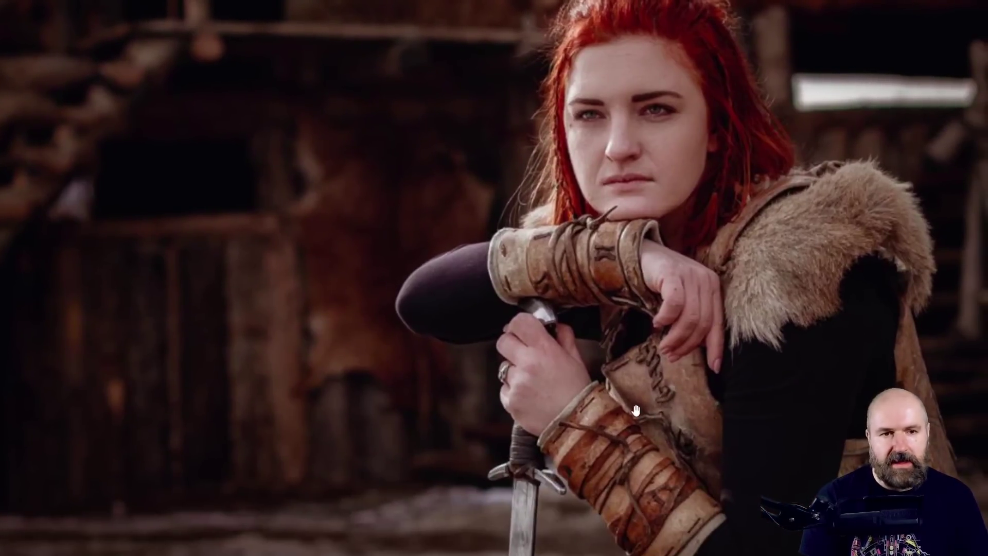
key("Right")
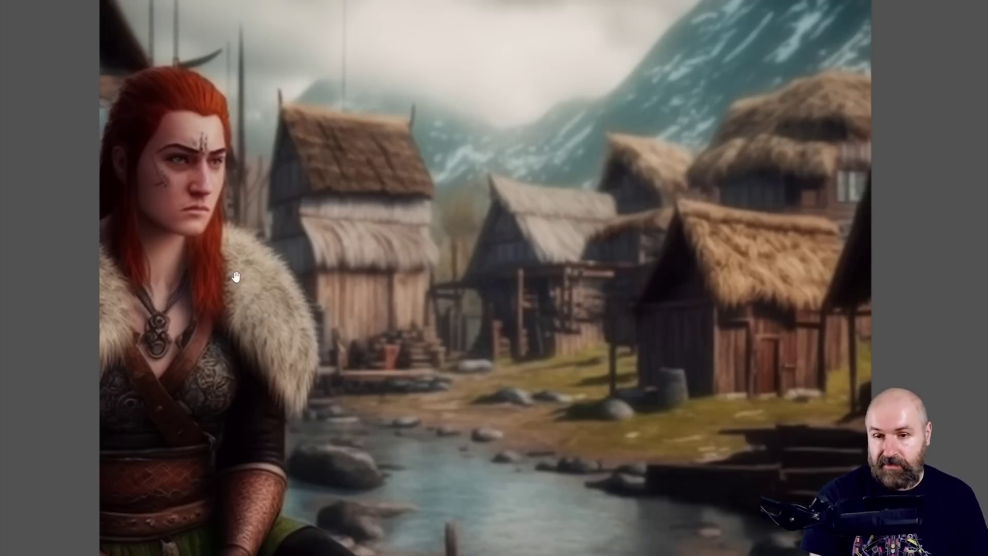
scroll(278, 371, "down", 4)
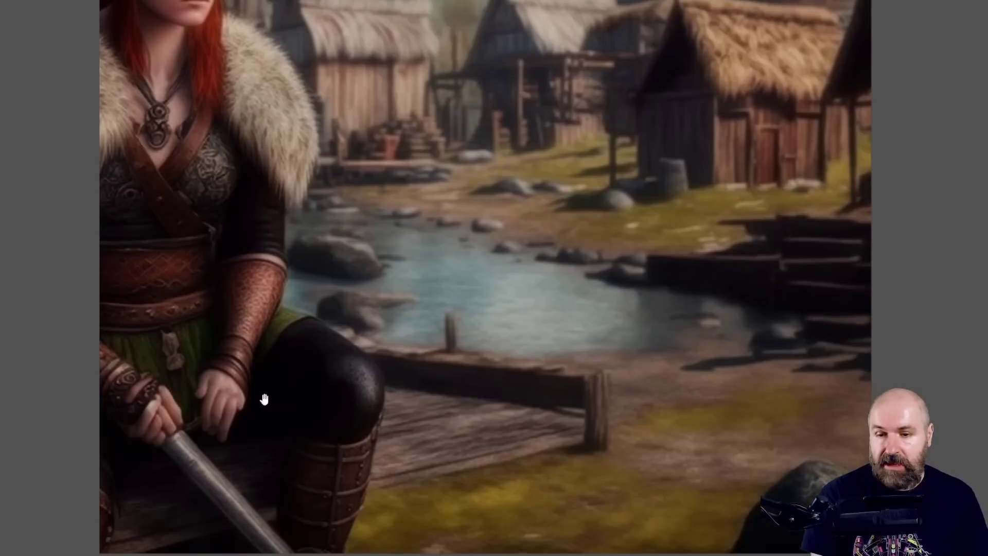
scroll(615, 295, "down", 3)
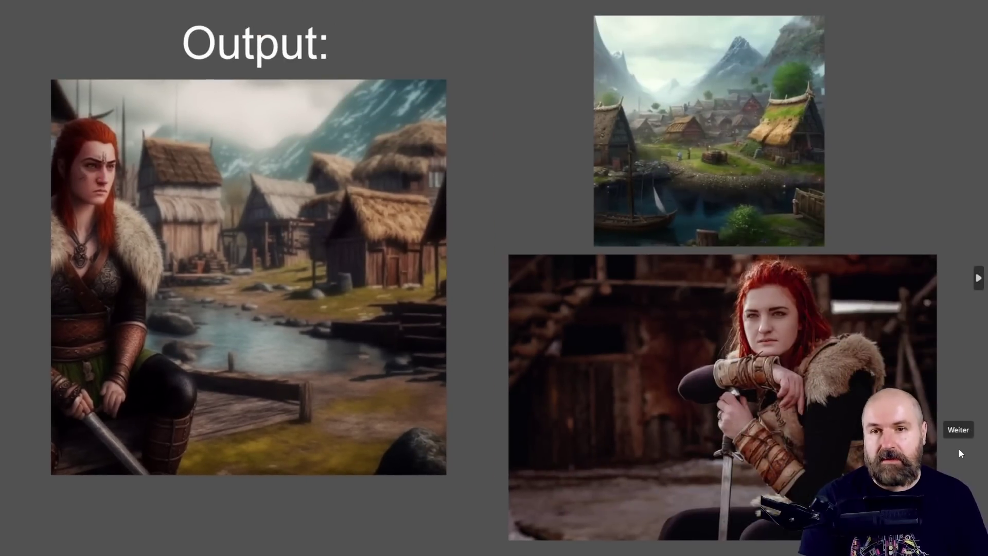
- Go to the angry bald man example and inspect its screaming man and bearded portrait source images up close
left_click(958, 449)
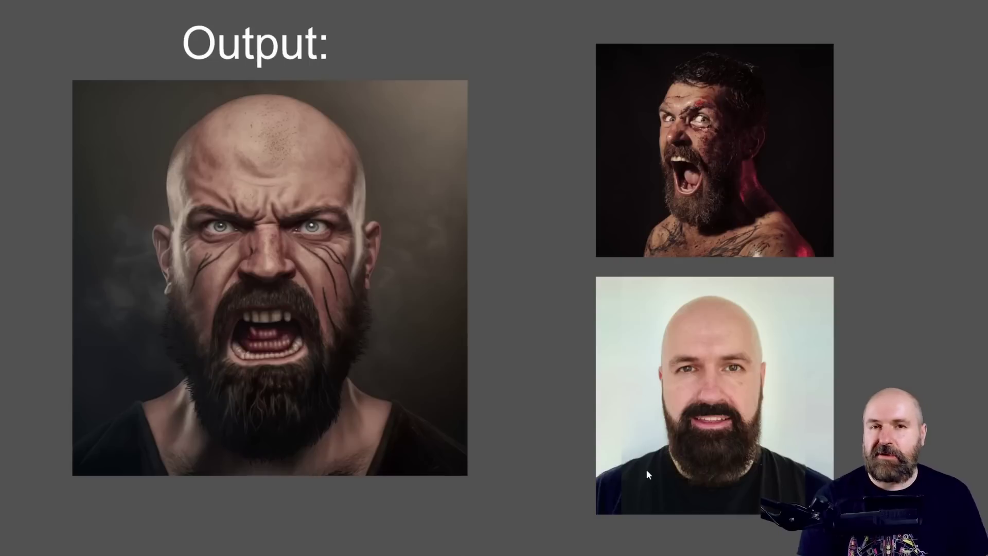
left_click(774, 160)
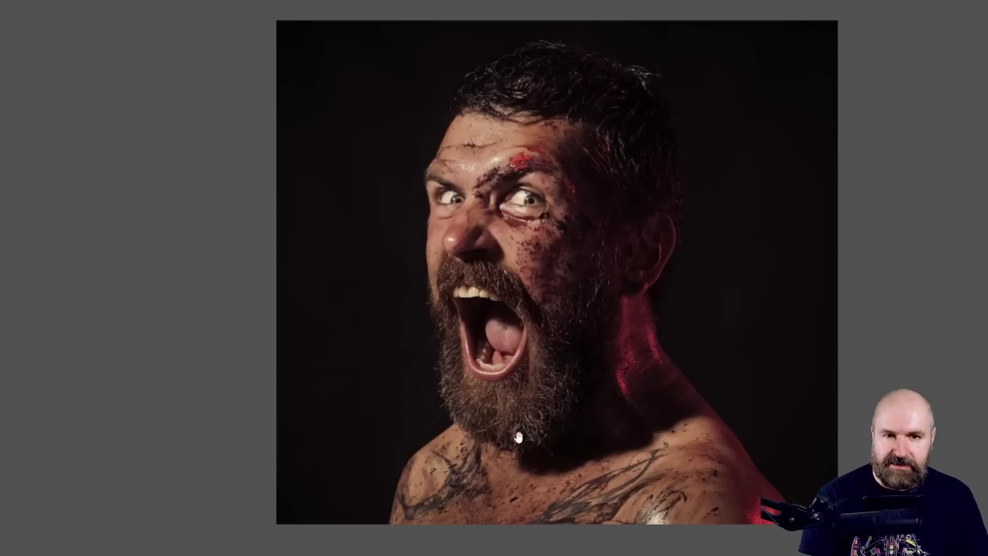
left_click_drag(482, 434, 517, 2)
left_click_drag(520, 402, 529, 296)
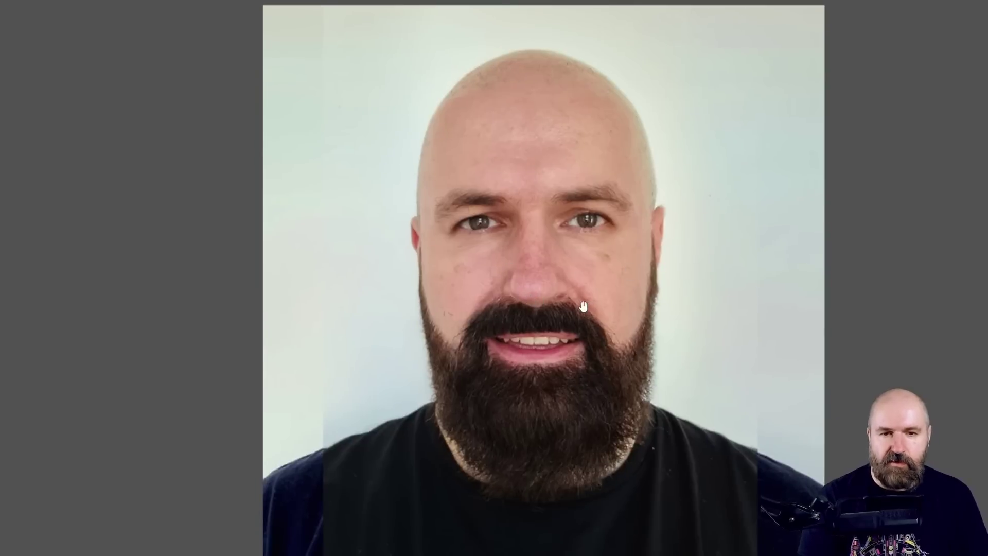
right_click(257, 287)
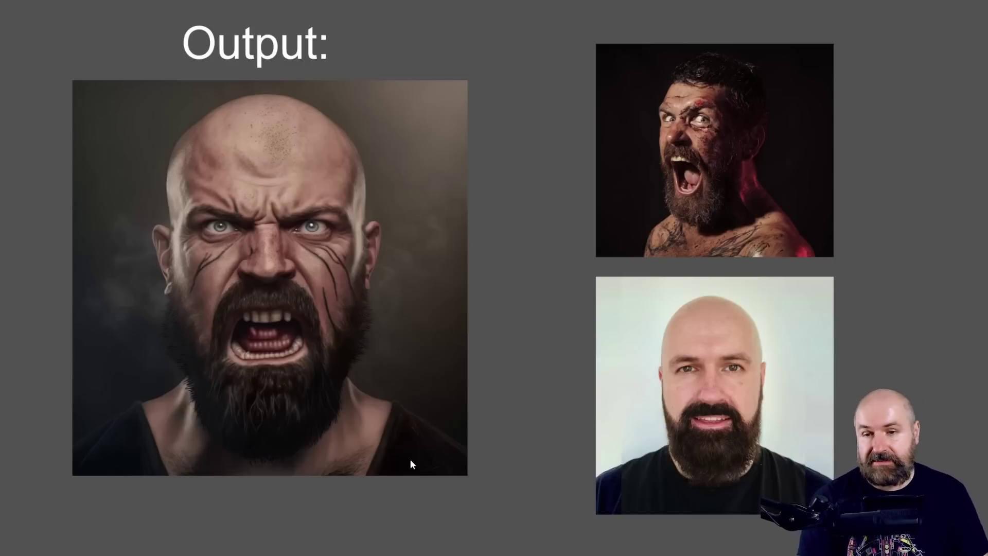
- Go to the zombie example and inspect the zombie source photo and the facial details of the merged output
key("Right")
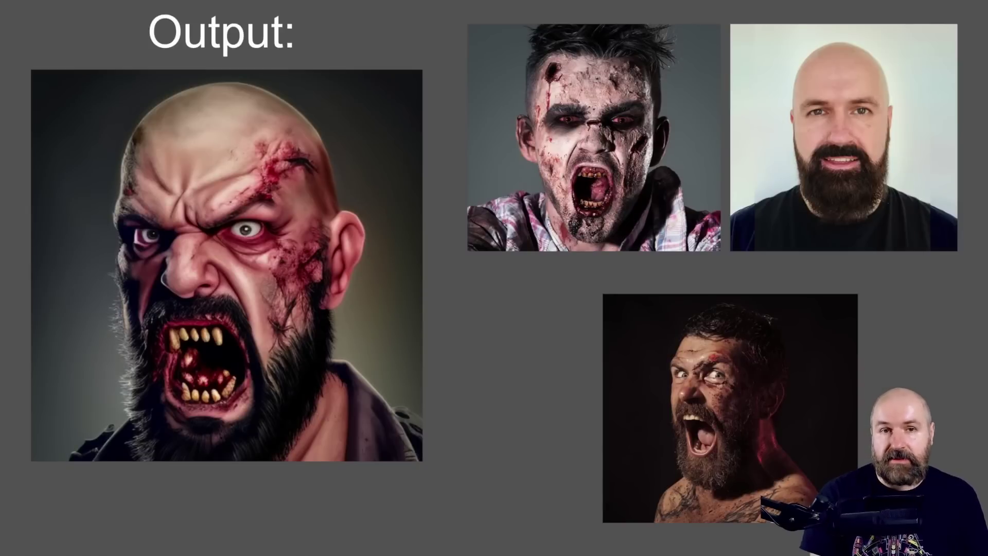
scroll(608, 113, "up", 5)
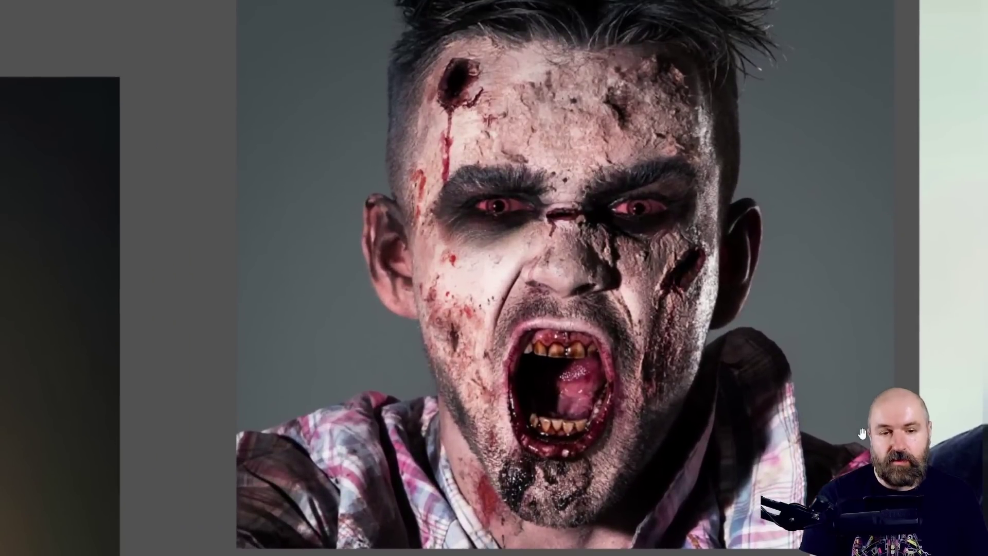
scroll(247, 322, "down", 5)
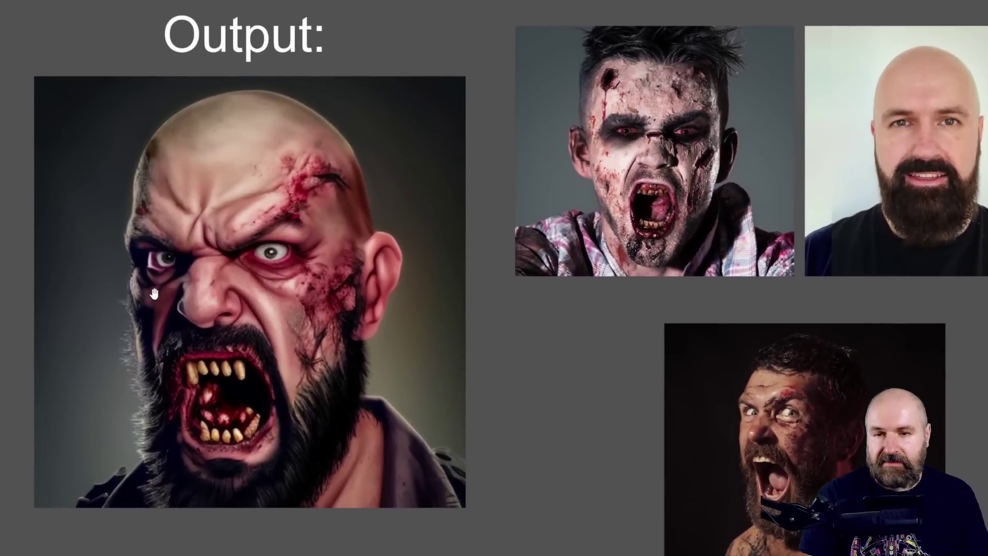
scroll(156, 292, "up", 4)
left_click_drag(181, 309, 291, 205)
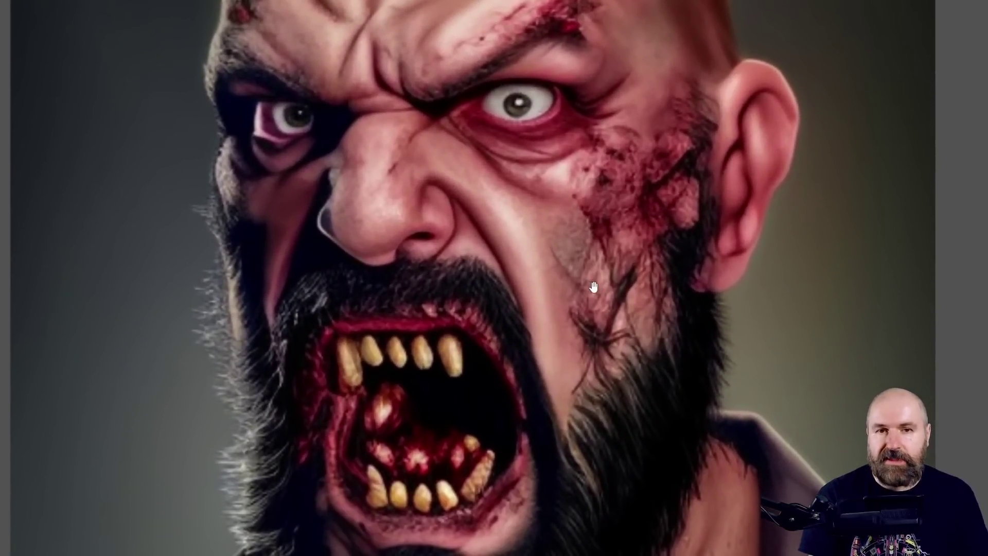
scroll(652, 283, "down", 5)
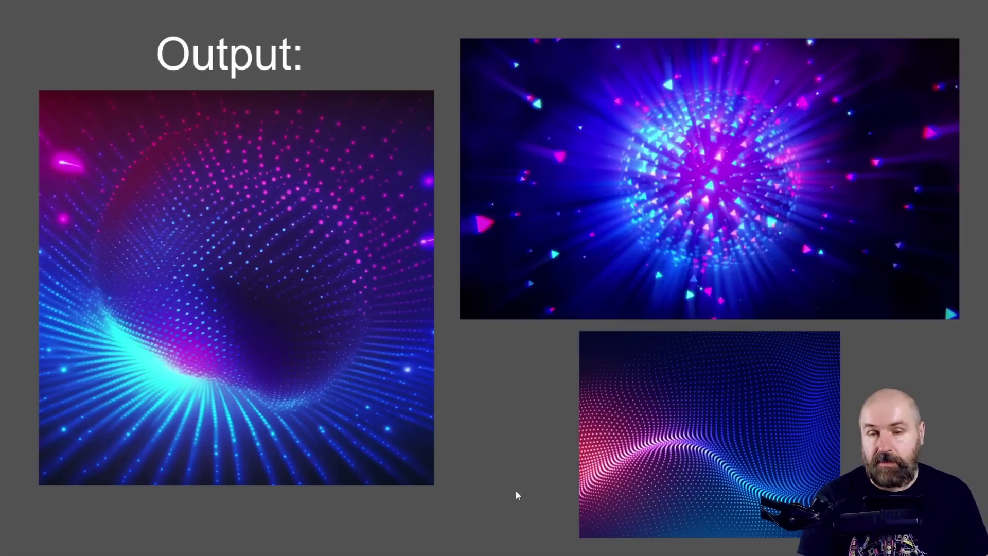
- Go to the mandala example and examine the dotted wave and mandala source images and the pattern merged from them
key("Right")
scroll(728, 456, "up", 5)
left_click_drag(677, 421, 582, 301)
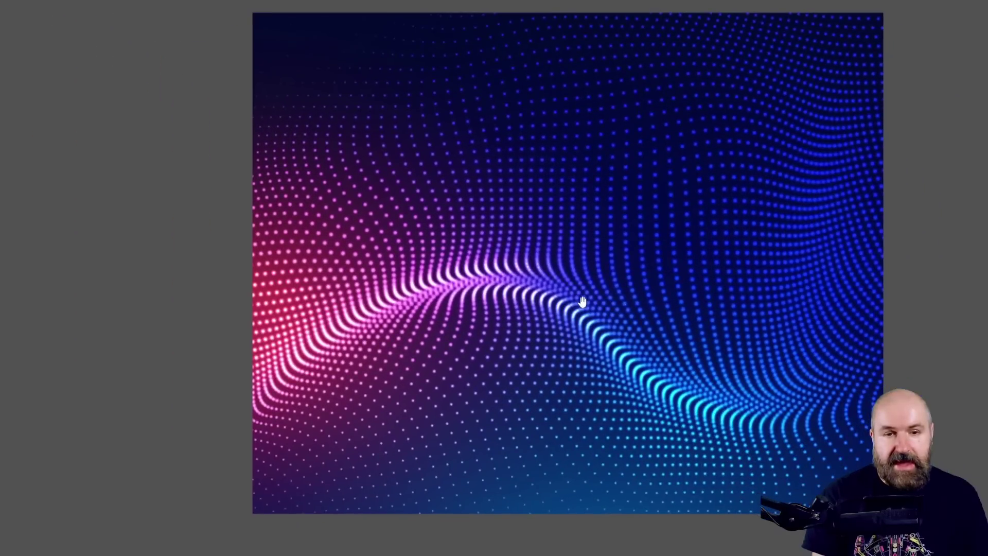
left_click_drag(574, 65, 545, 538)
left_click_drag(600, 184, 549, 385)
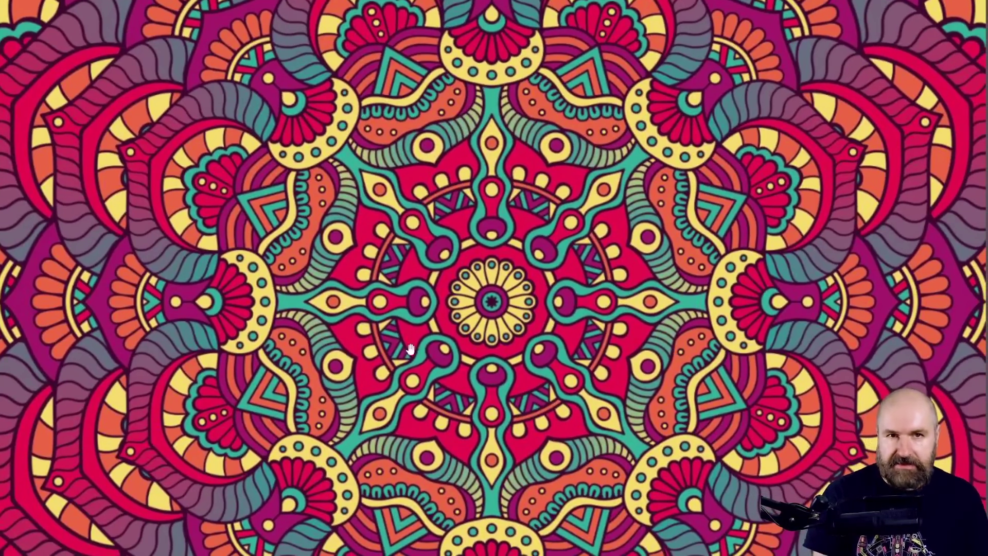
scroll(408, 348, "down", 5)
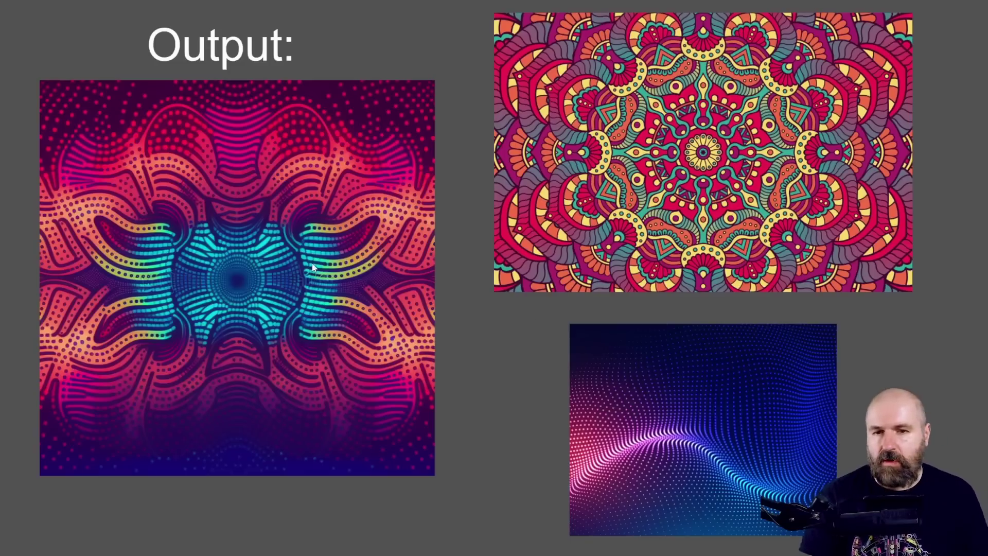
scroll(101, 288, "up", 1)
scroll(101, 288, "up", 2)
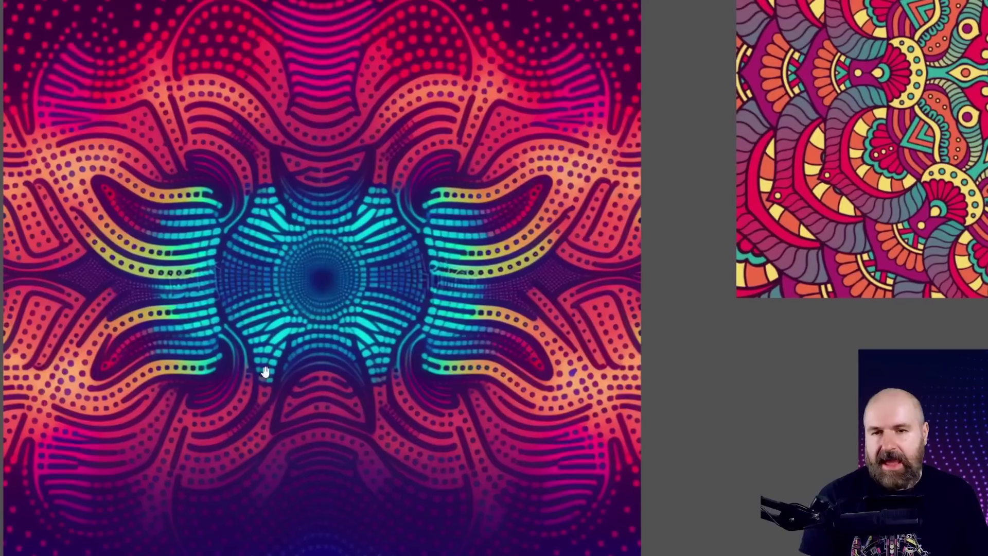
left_click_drag(294, 294, 354, 271)
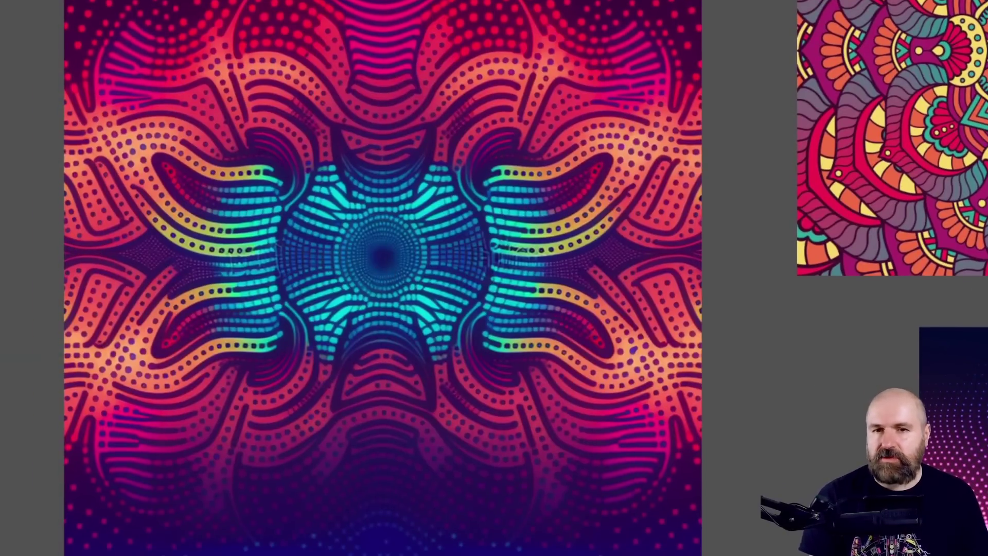
scroll(1, 340, "down", 2)
- Go to the horned-helmet wizard example and inspect its night-sky figure and fiery battlefield source images
left_click(940, 414)
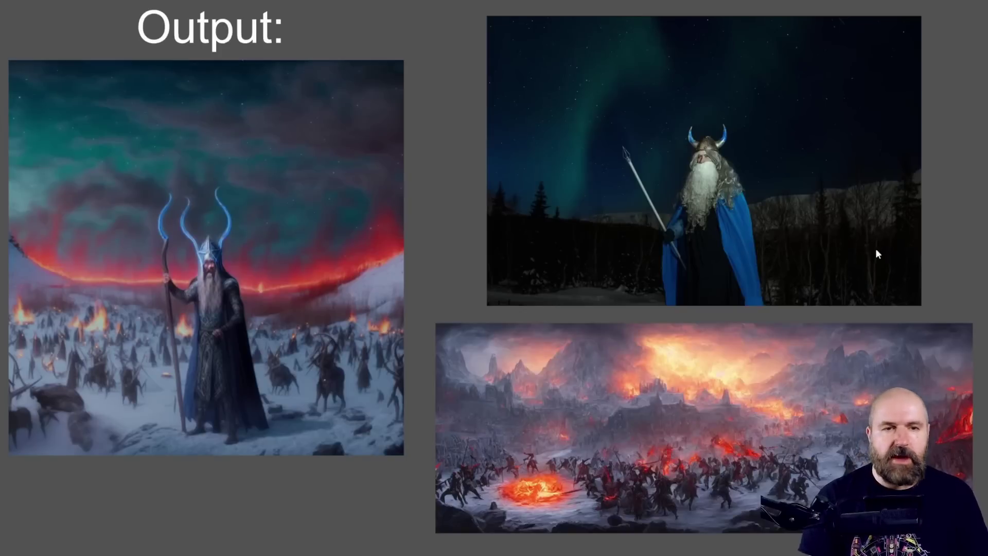
scroll(735, 182, "up", 5)
left_click_drag(957, 272, 802, 345)
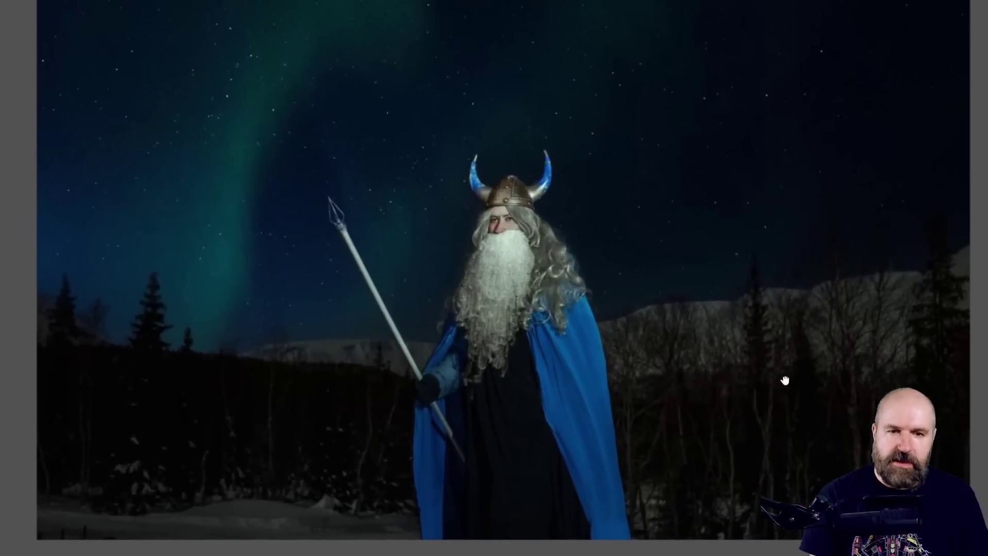
left_click_drag(785, 380, 783, 393)
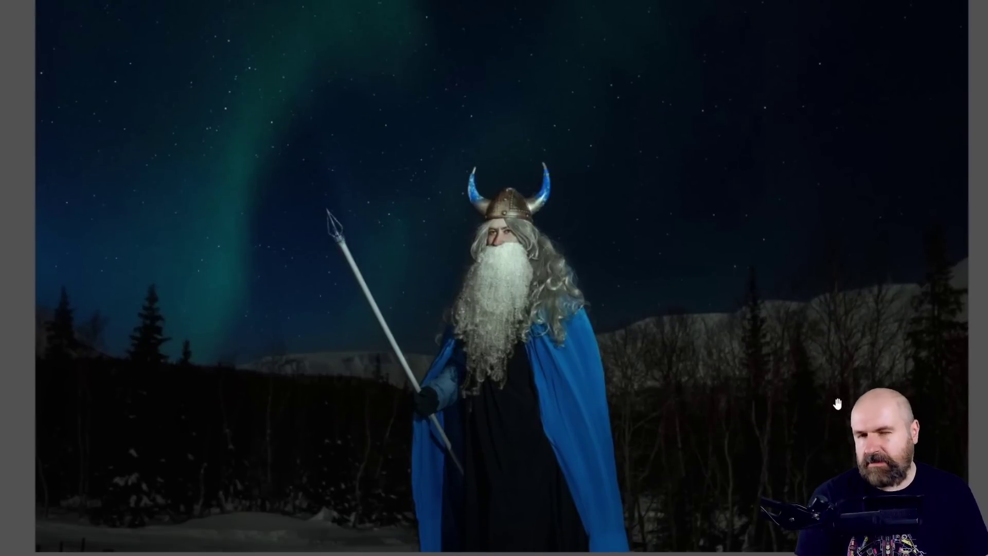
left_click_drag(633, 494, 594, 0)
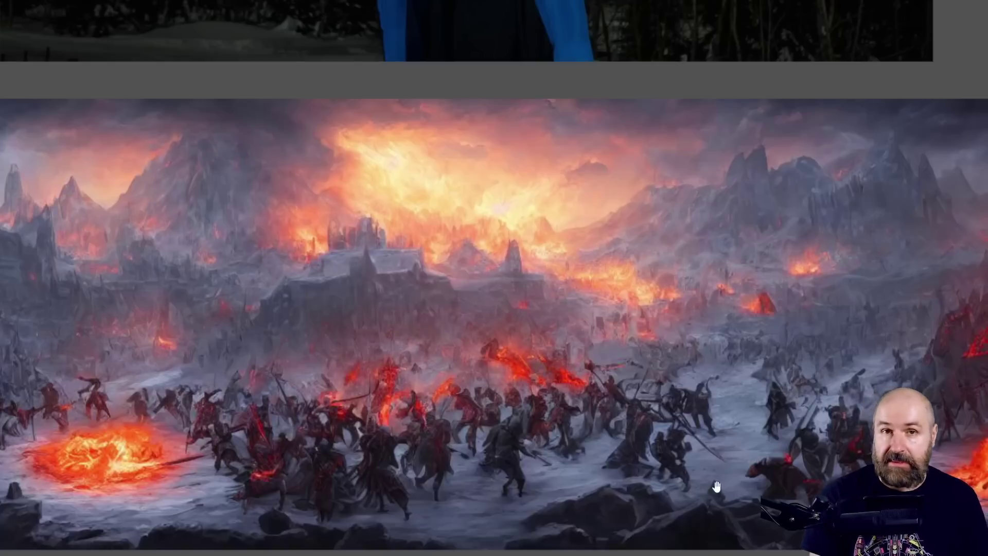
right_click(180, 346)
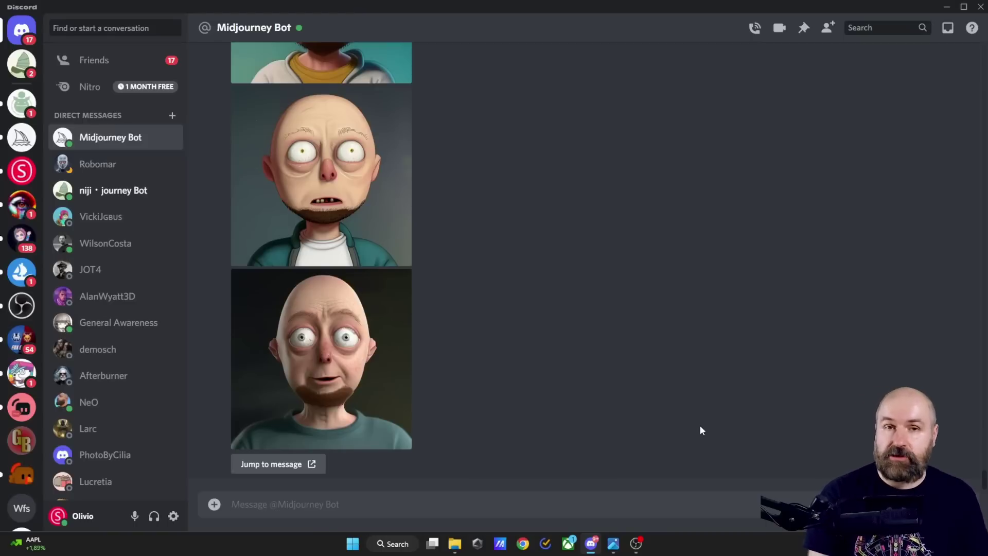
- Upload the source images 02a.png and 07b.jpg together as one message to the Midjourney Bot
left_click(215, 505)
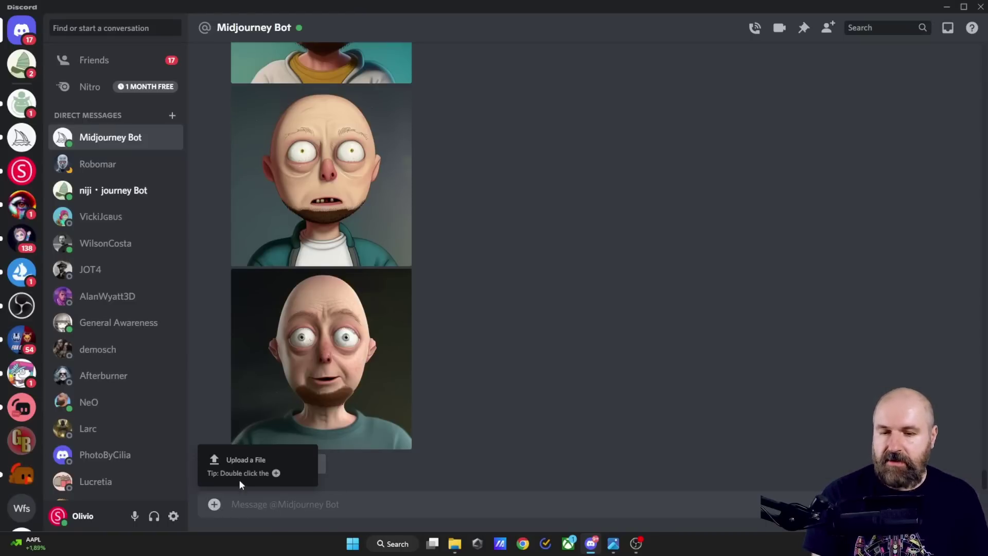
left_click(245, 460)
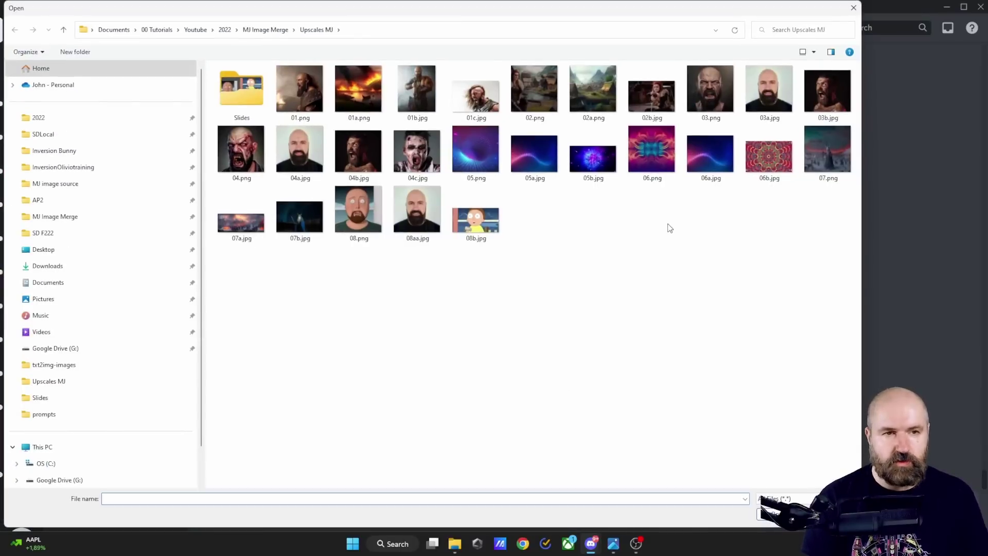
left_click(585, 93)
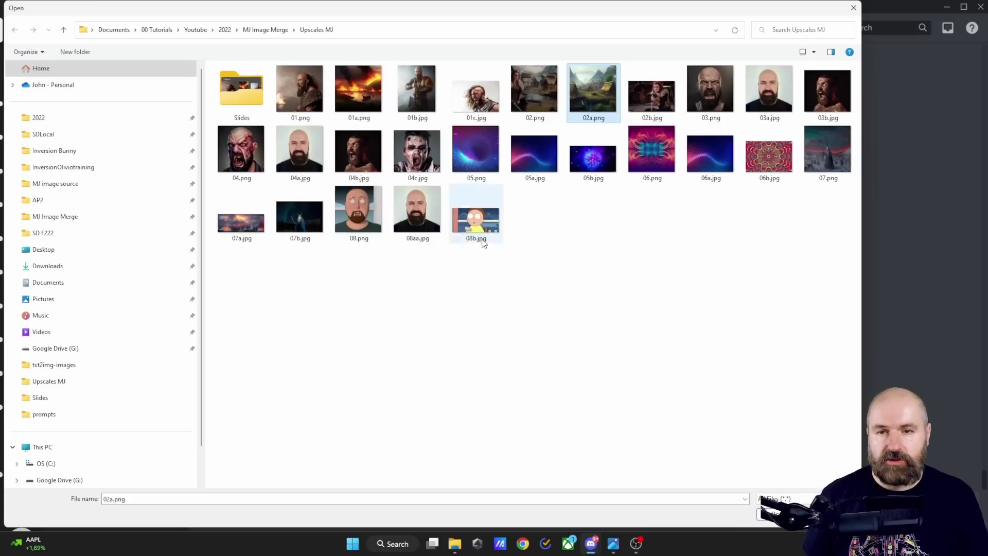
left_click(299, 216, "ctrl")
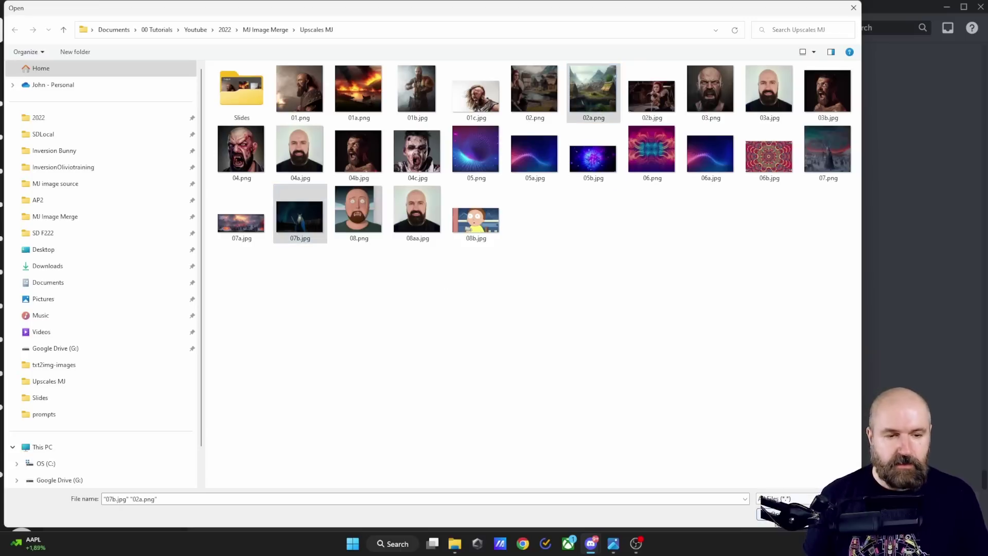
left_click(777, 513)
key("Return")
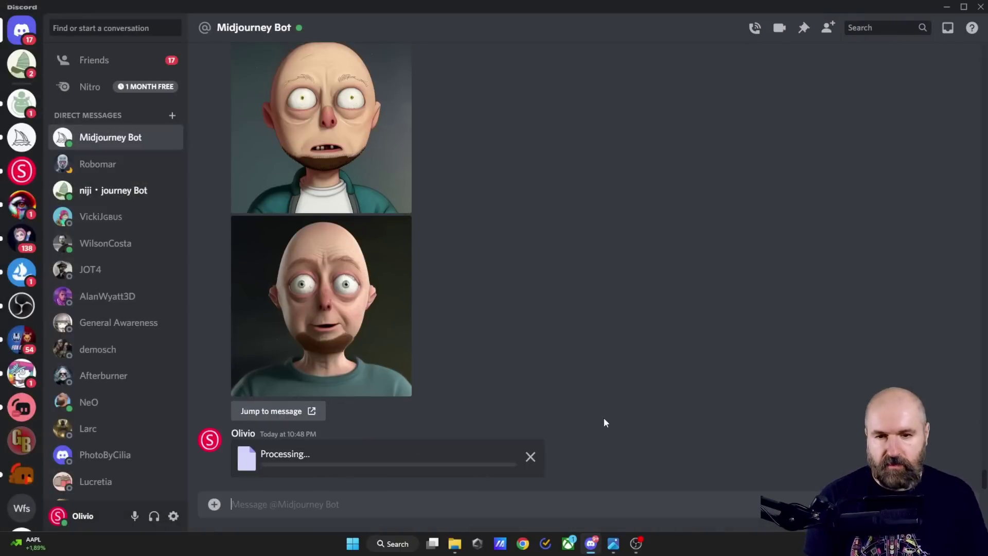
- Copy the link of the uploaded village image and paste it as the prompt of a new /imagine command
left_click(349, 205)
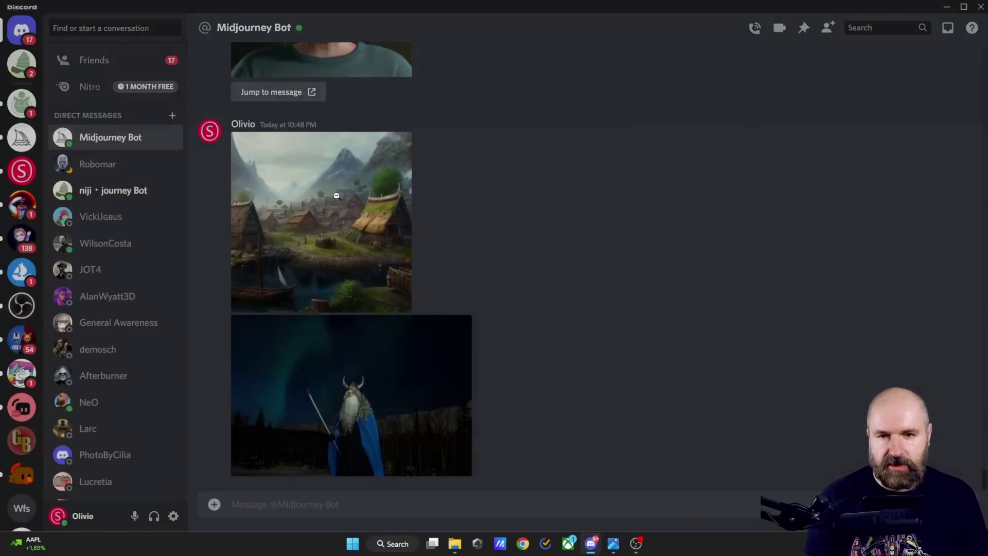
right_click(469, 199)
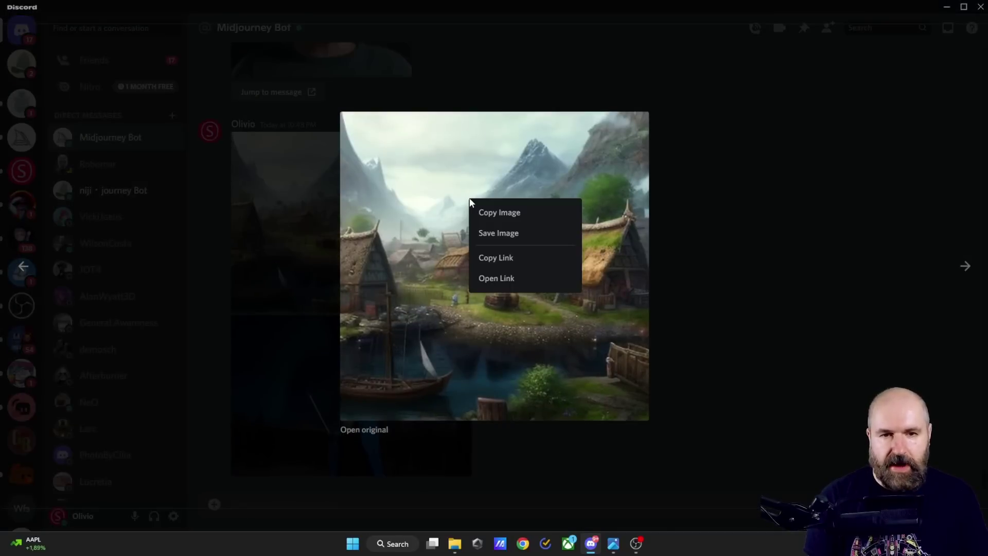
left_click(514, 263)
left_click(832, 309)
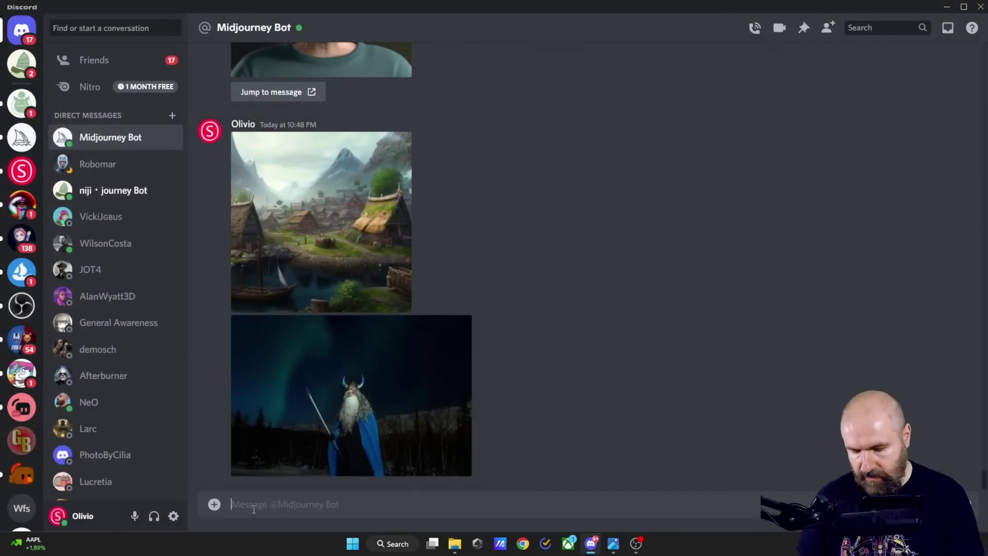
type("/")
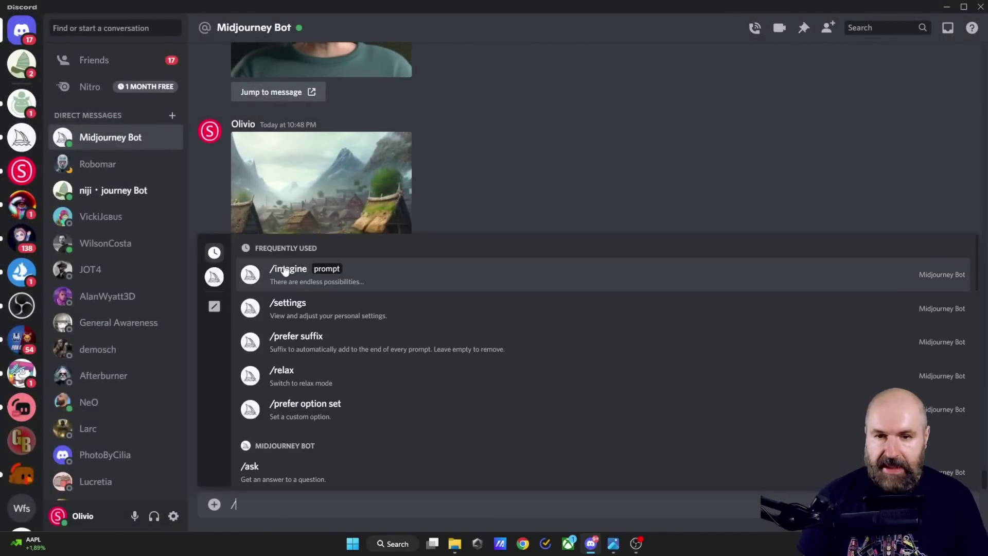
left_click(289, 275)
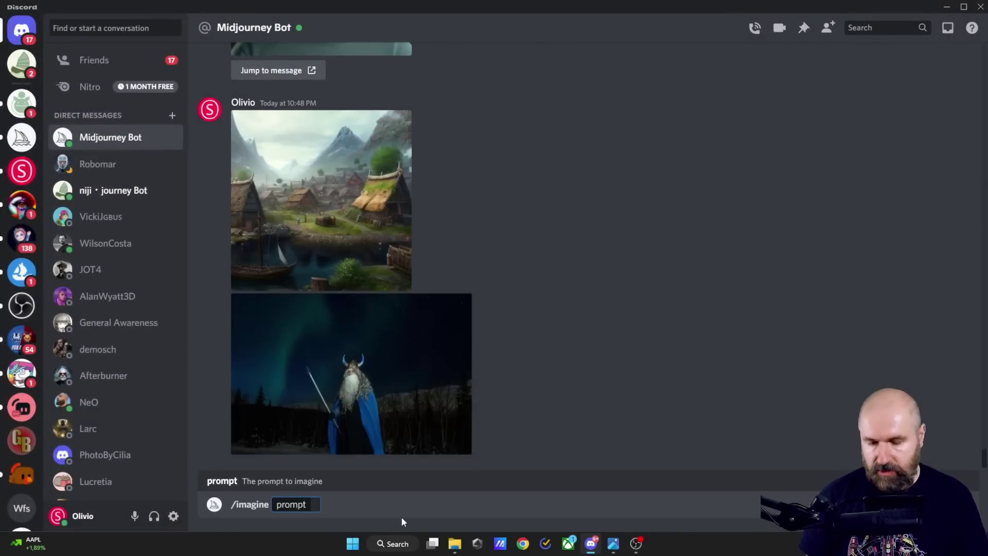
key("ctrl+v")
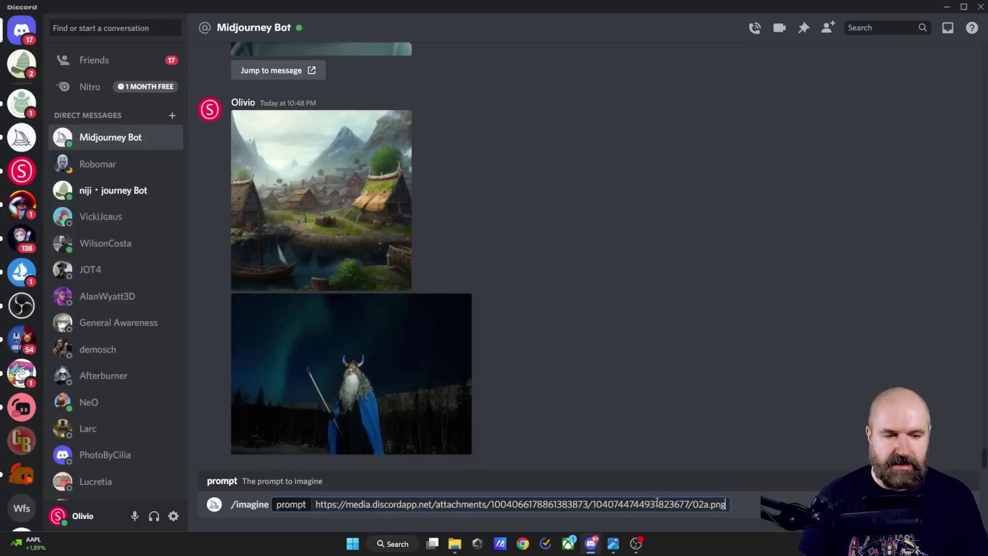
- Copy the link of the horned-helmet wizard image, append it after the village link in the /imagine prompt, and submit the command
left_click(390, 357)
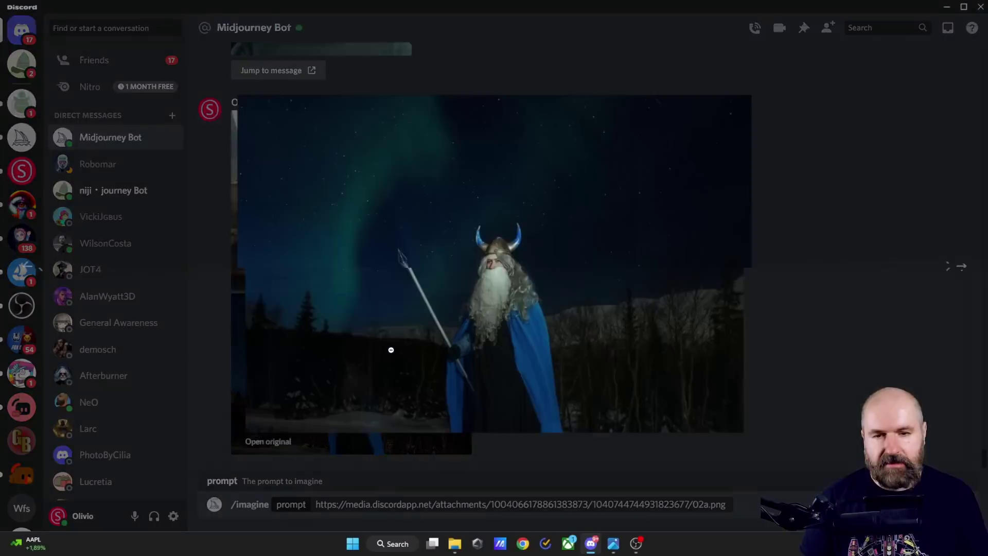
right_click(518, 237)
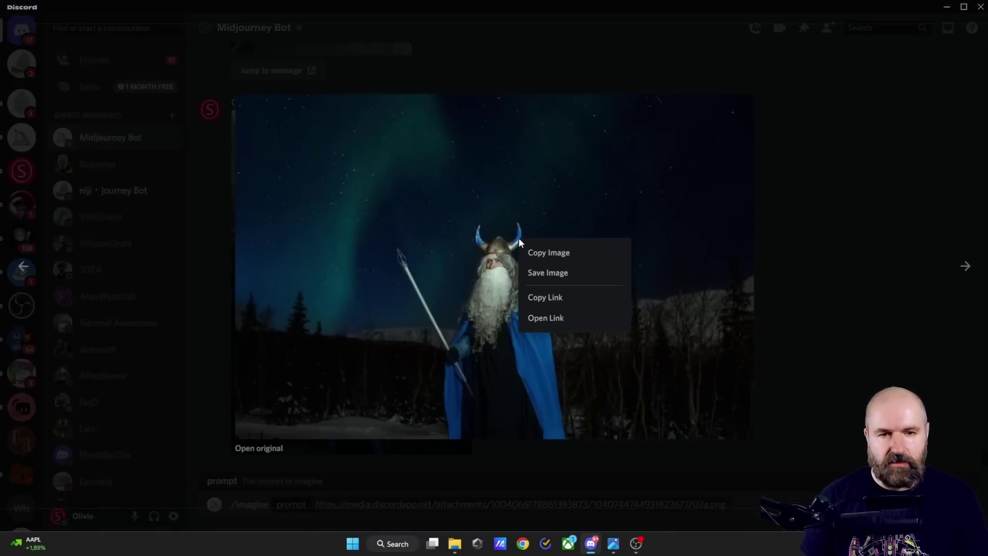
left_click(544, 295)
left_click(838, 270)
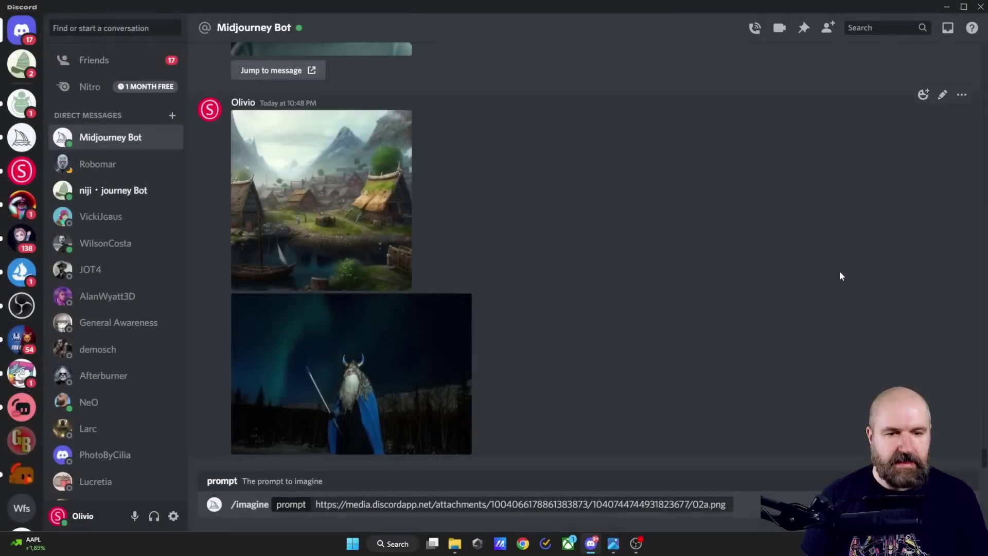
left_click(731, 508)
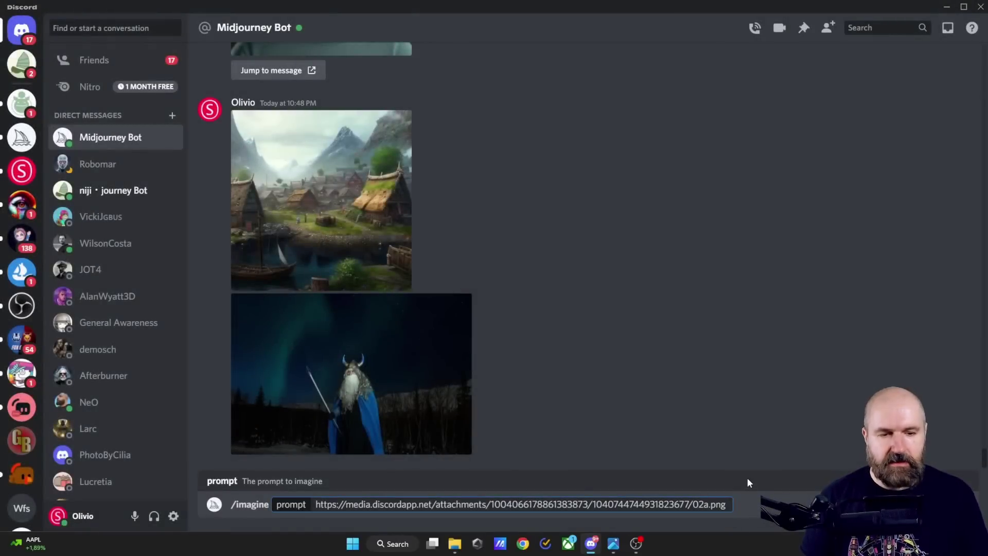
key("ctrl+v")
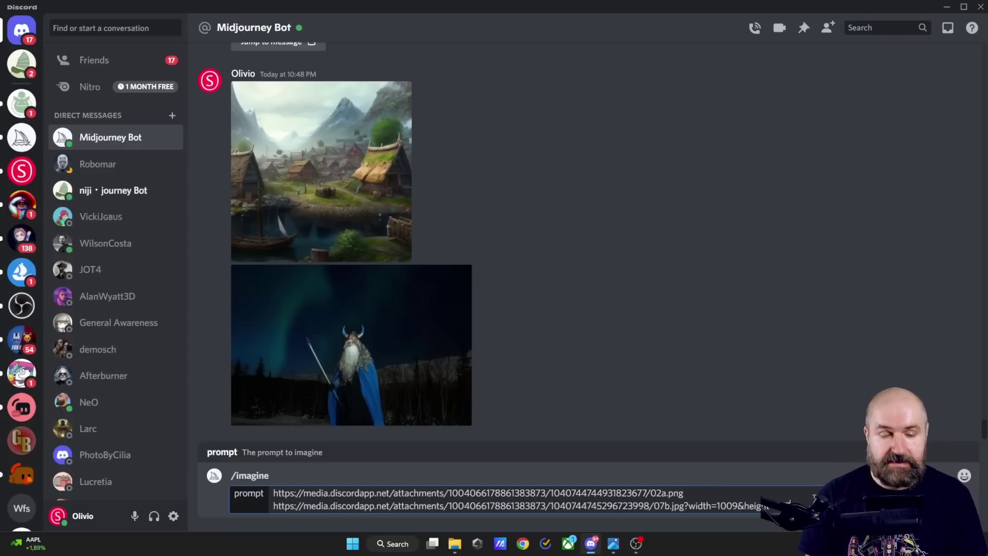
key("Return")
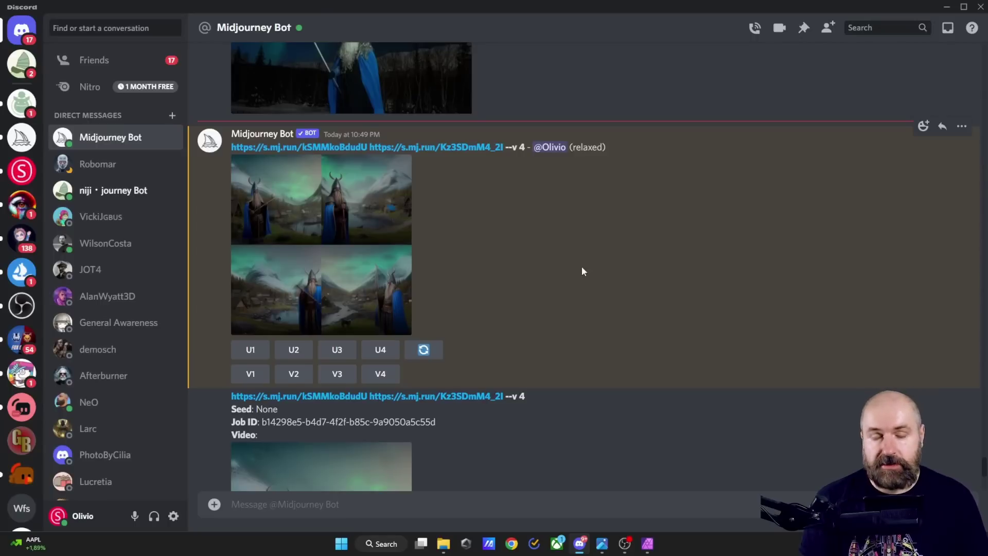
- Look through the individual merged images below the result grid and enlarge the second one, with the wizard beside the mountain lake
scroll(538, 326, "down", 5)
scroll(537, 326, "down", 2)
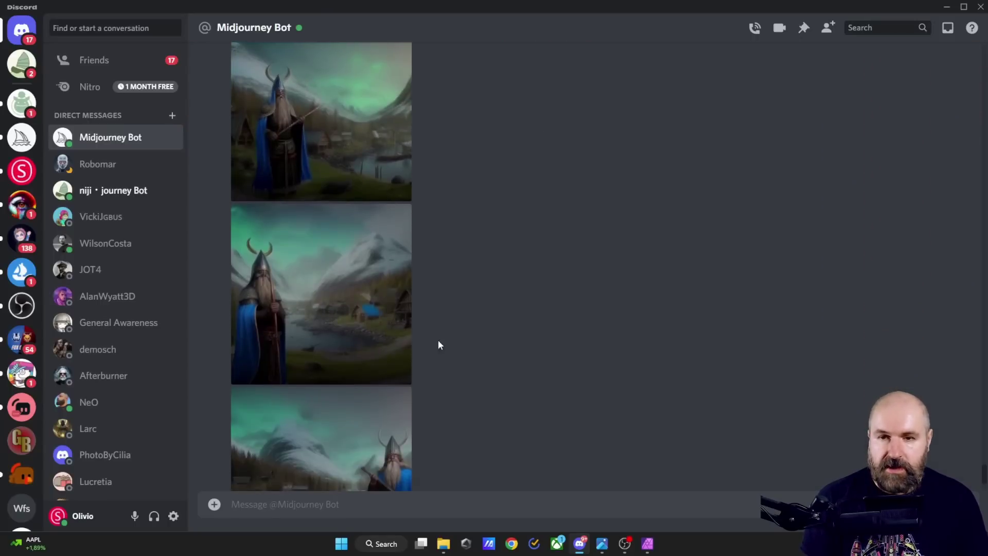
left_click(363, 303)
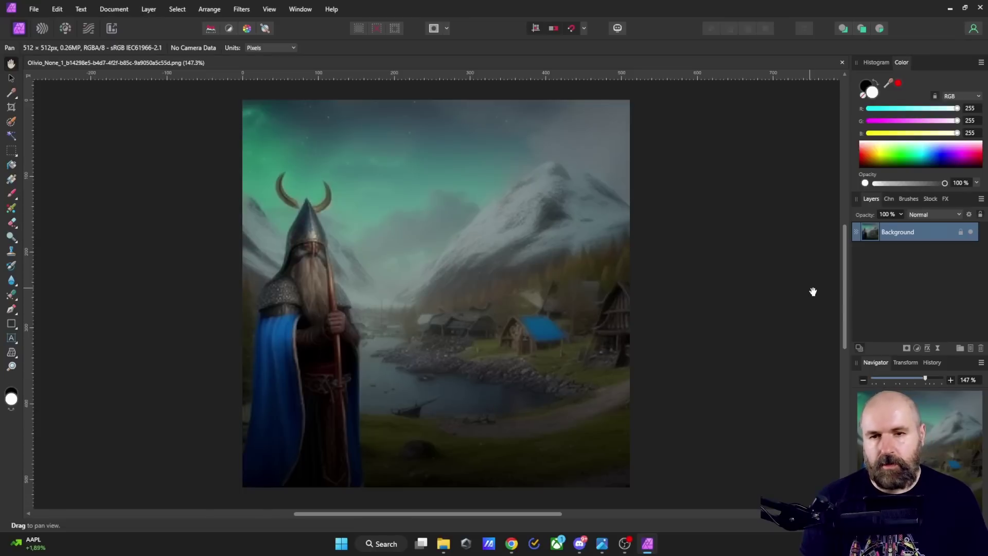
- In Affinity Photo, add a Brightness and Contrast adjustment to the merged wizard image and increase its brightness
left_click(916, 348)
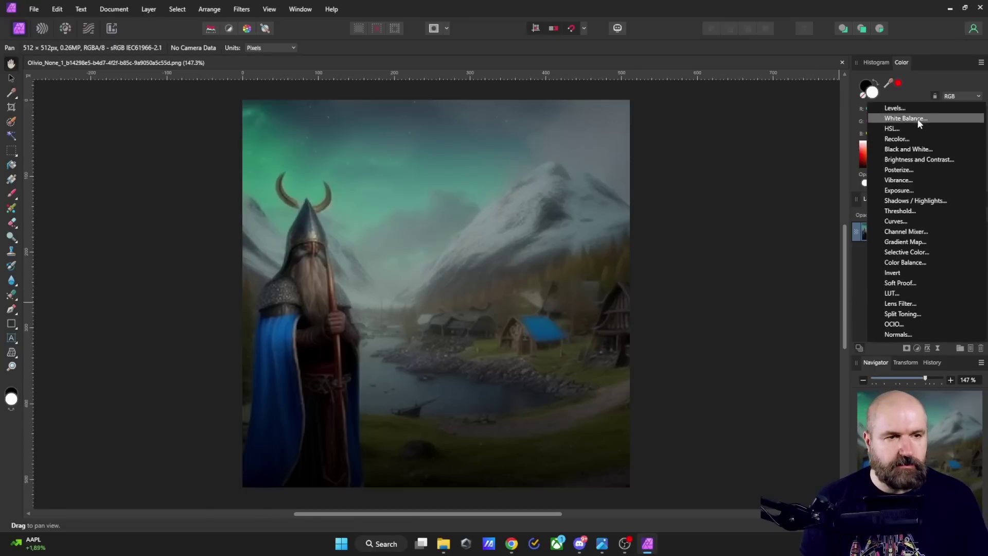
left_click(925, 159)
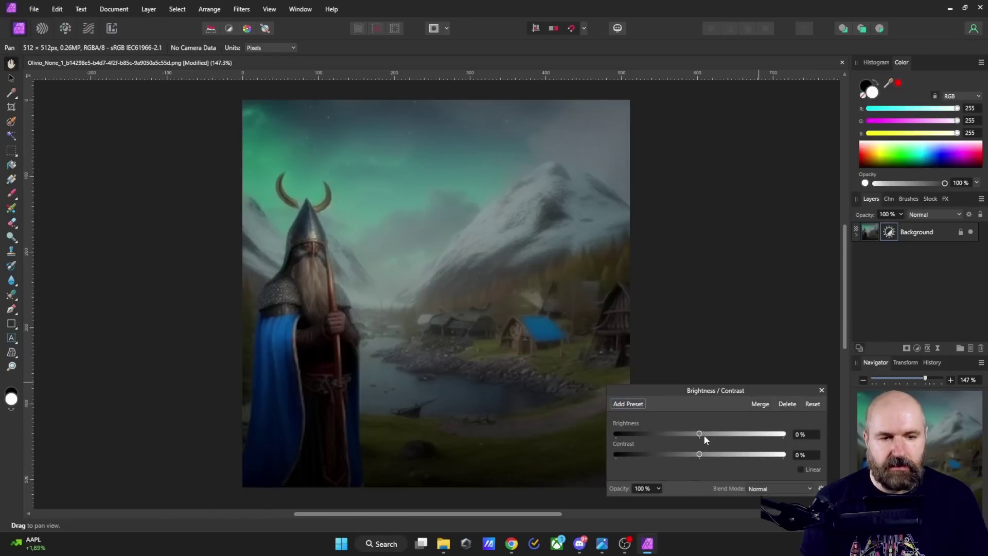
left_click_drag(699, 434, 739, 433)
left_click(821, 391)
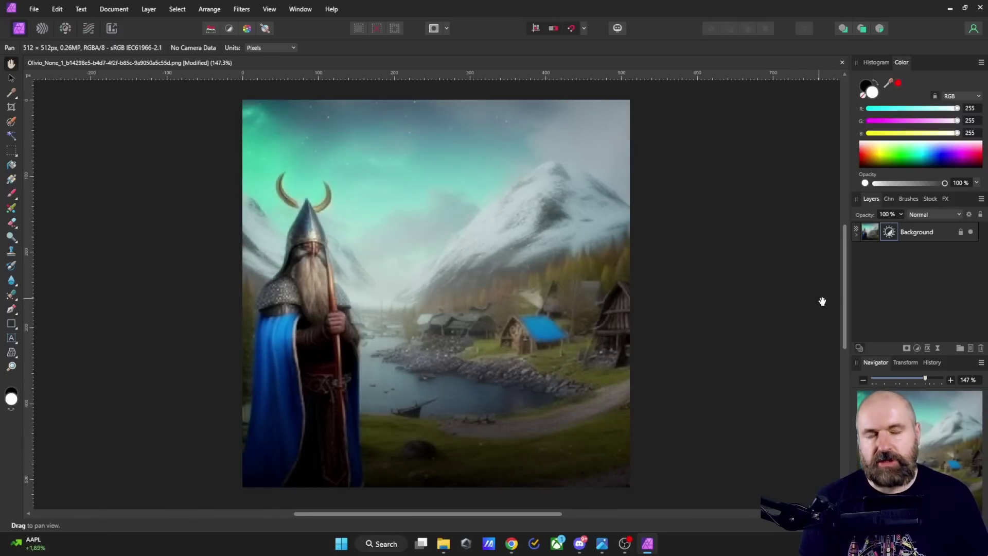